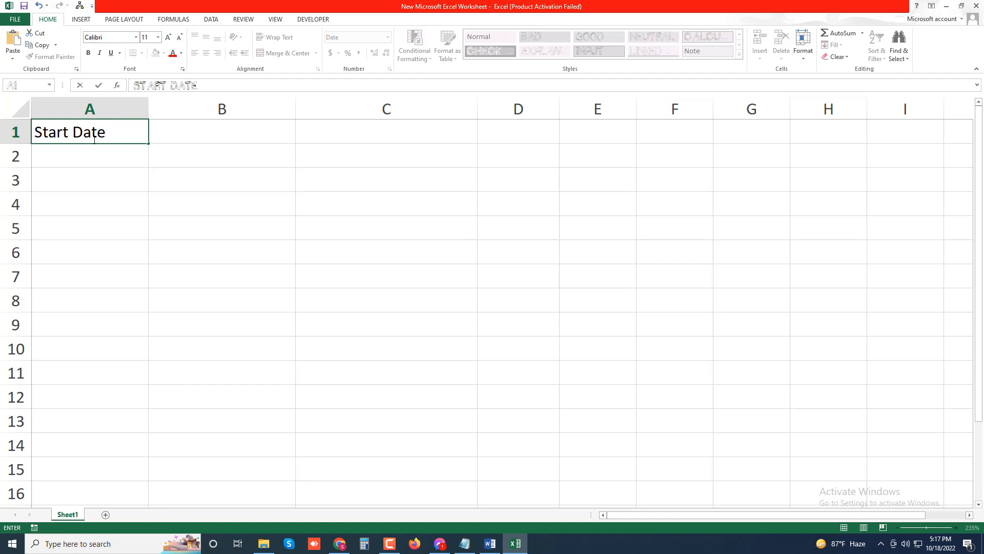
Widen column B and enter the header "EOMONTH FUNCTION" in cell B1
click(232, 127)
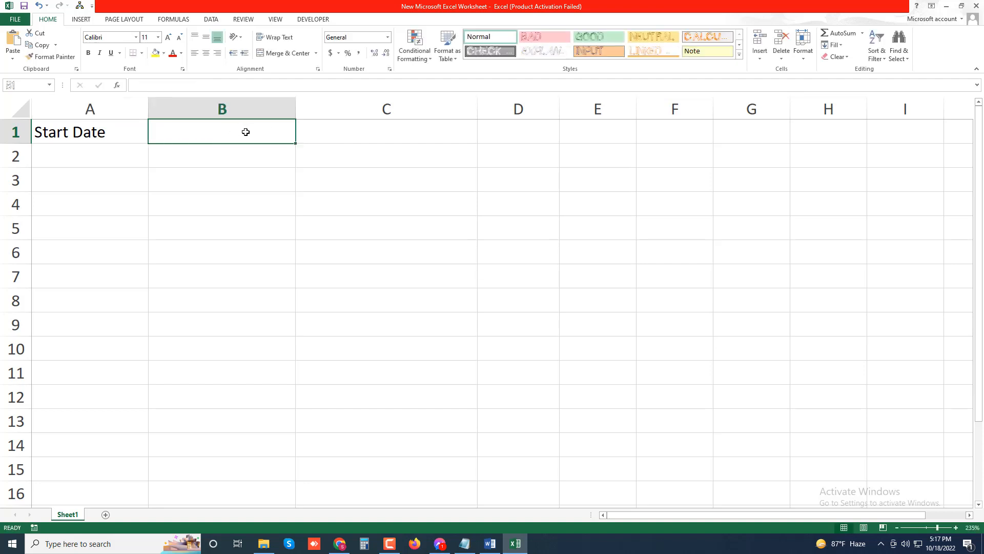
drag(295, 106, 413, 113)
click(277, 109)
double_click(260, 129)
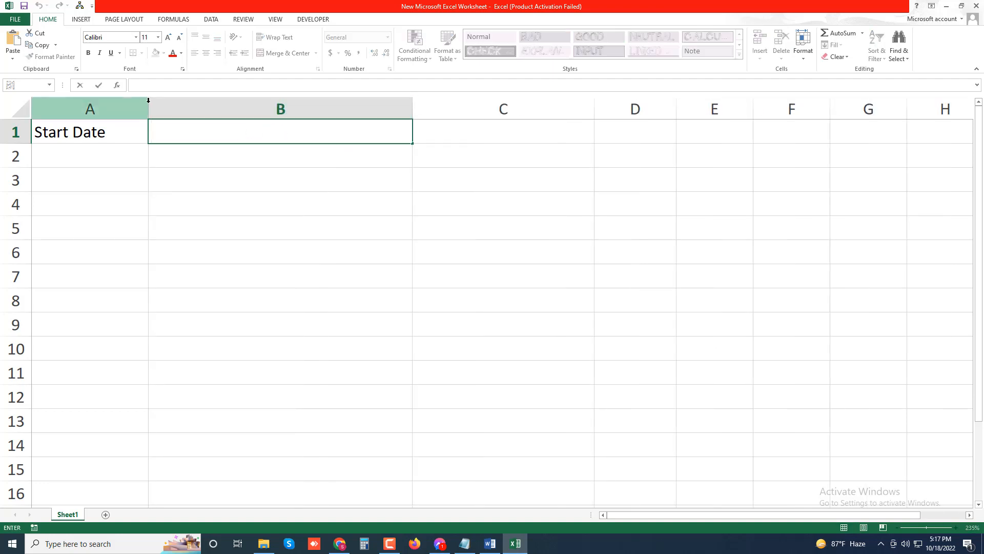
text(EOMONTH)
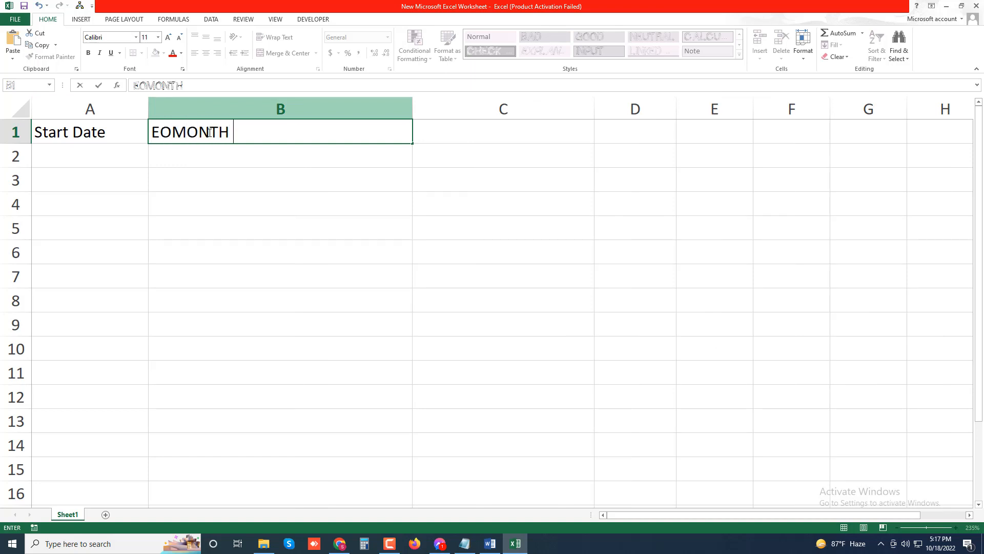
text( FUNC)
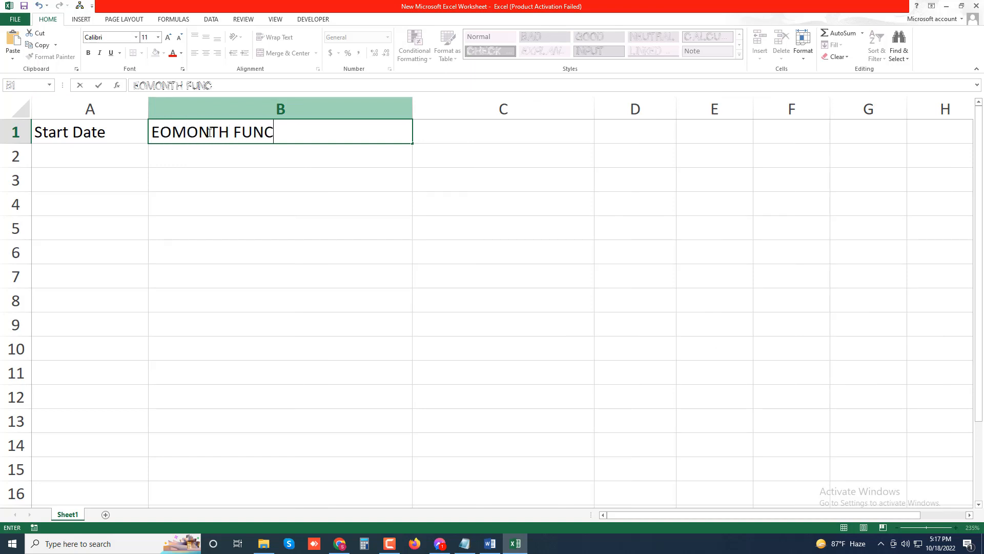
text(TION)
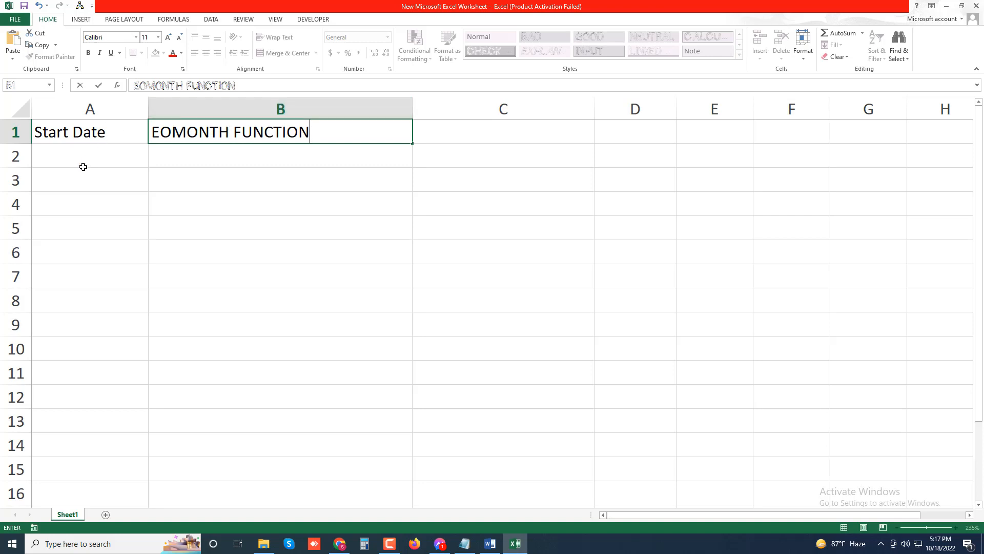
click(94, 156)
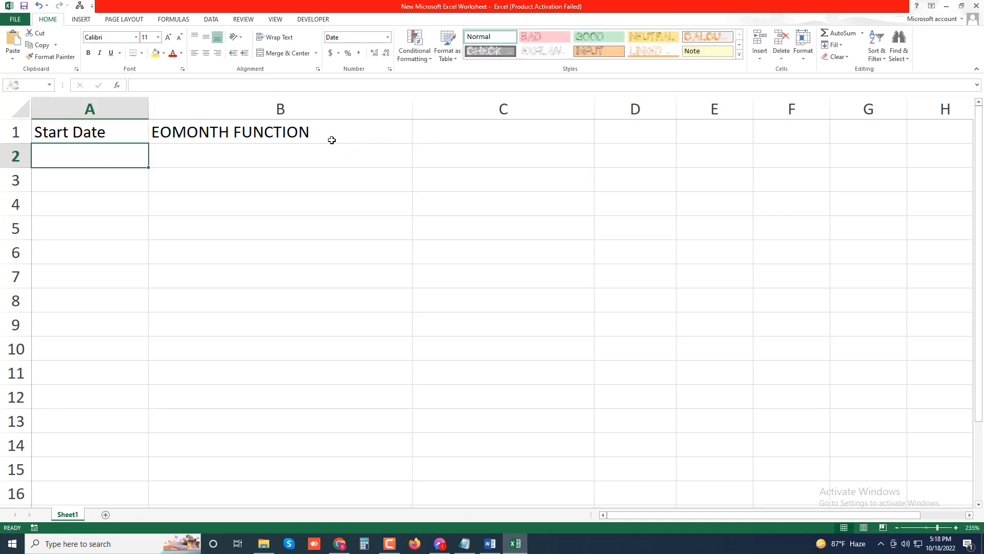
Enter the label "END OF Current month" in cell C2
click(513, 168)
click(509, 154)
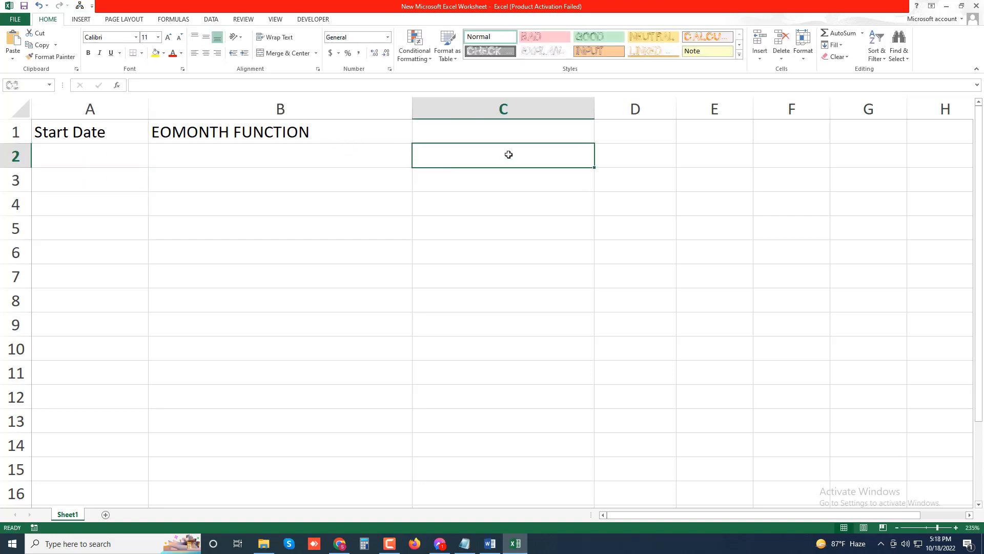
text(END)
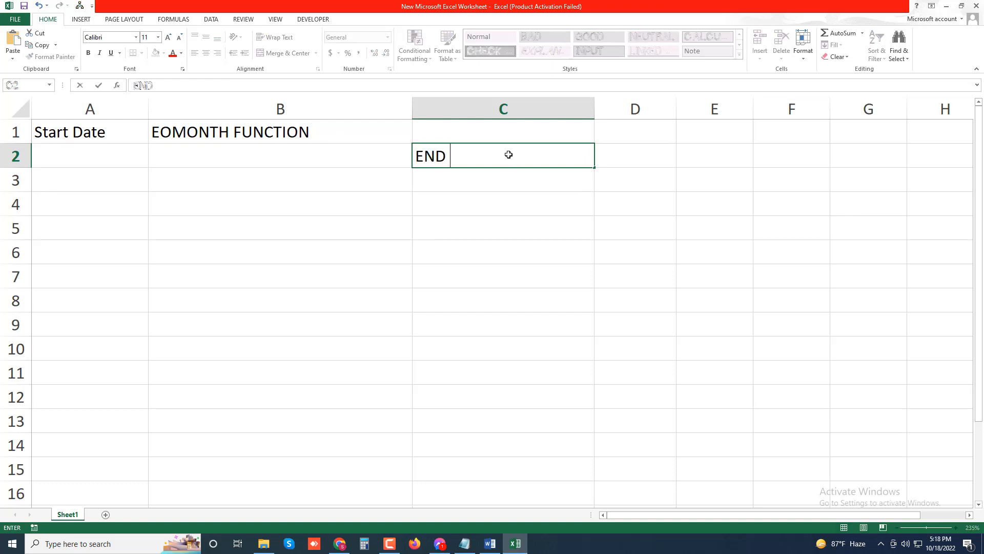
text( OF MON)
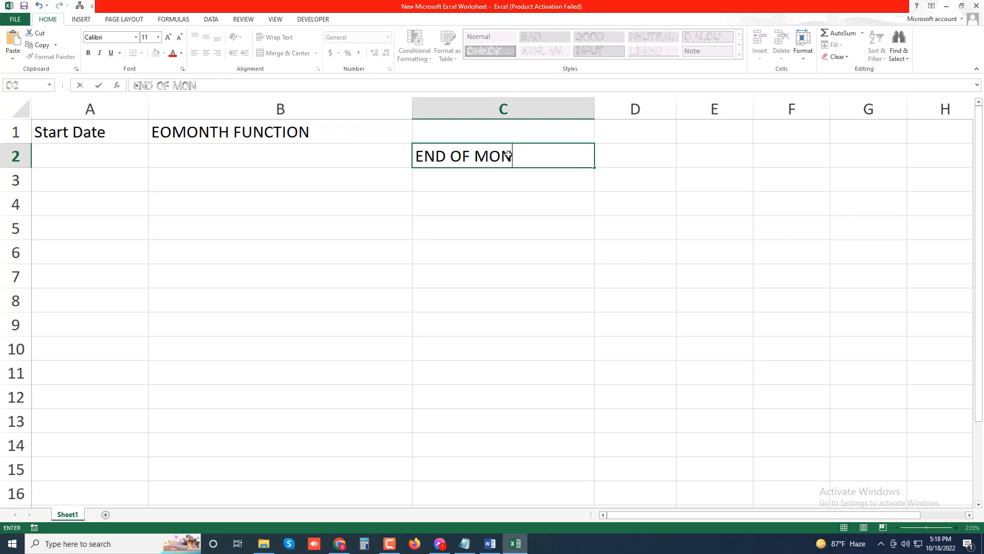
key(BackSpace)
key(BackSpace)
key(BackSpace)
text(Curr)
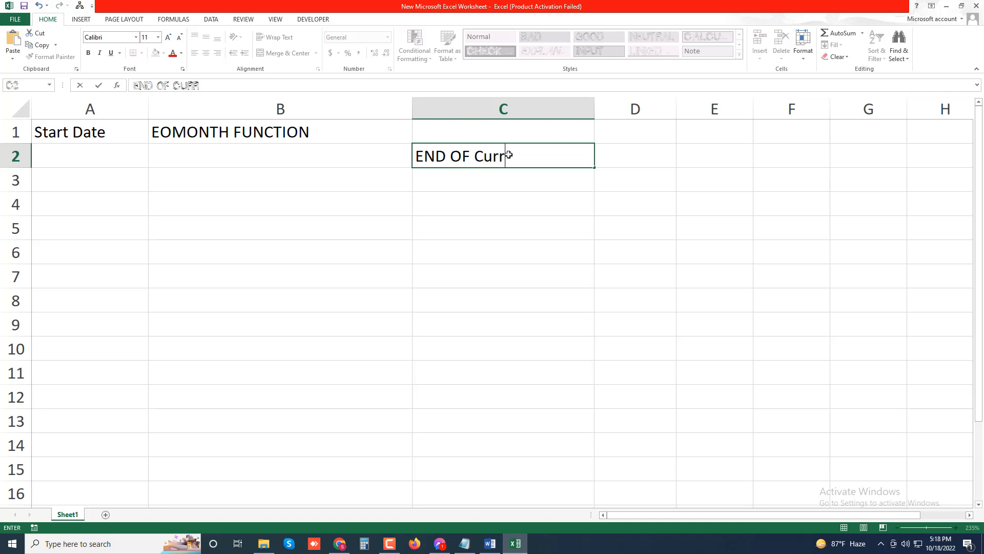
text(ent month)
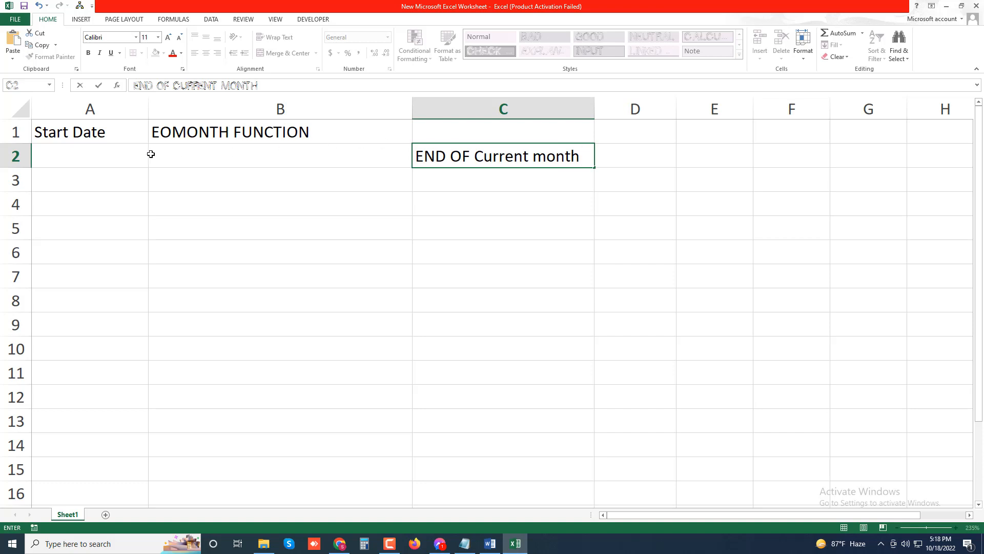
Enter the start date 12/01/2022 in cell A2
click(123, 161)
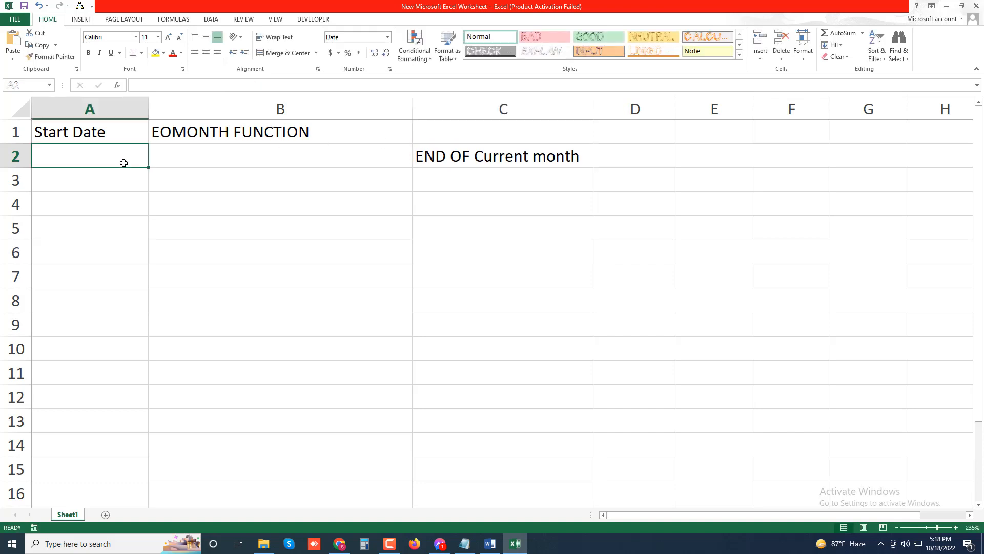
text(12)
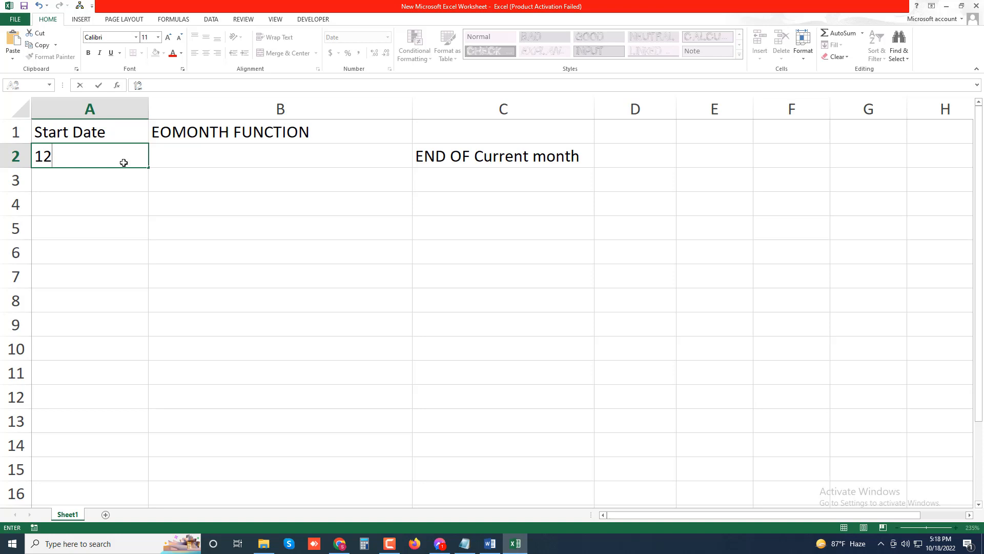
text(/01/2022)
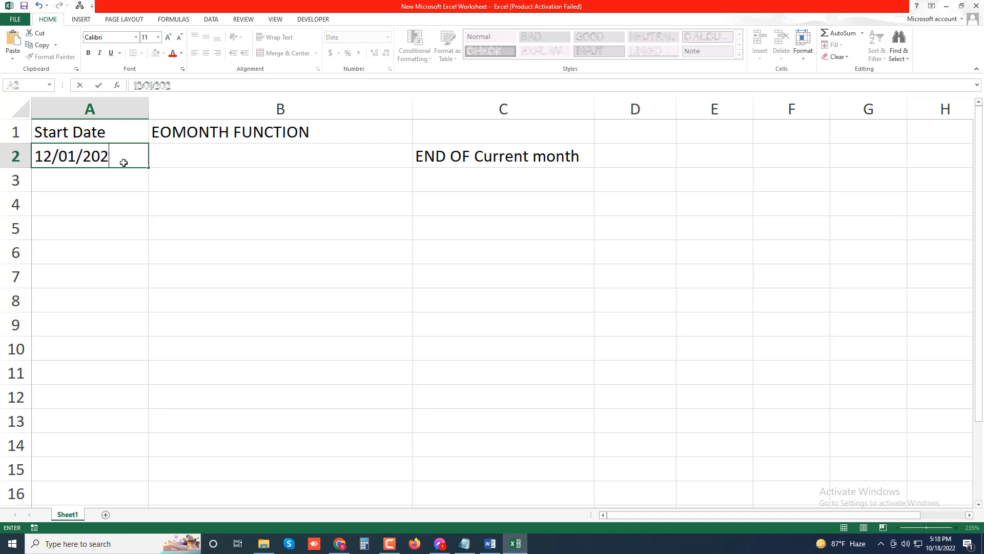
click(125, 178)
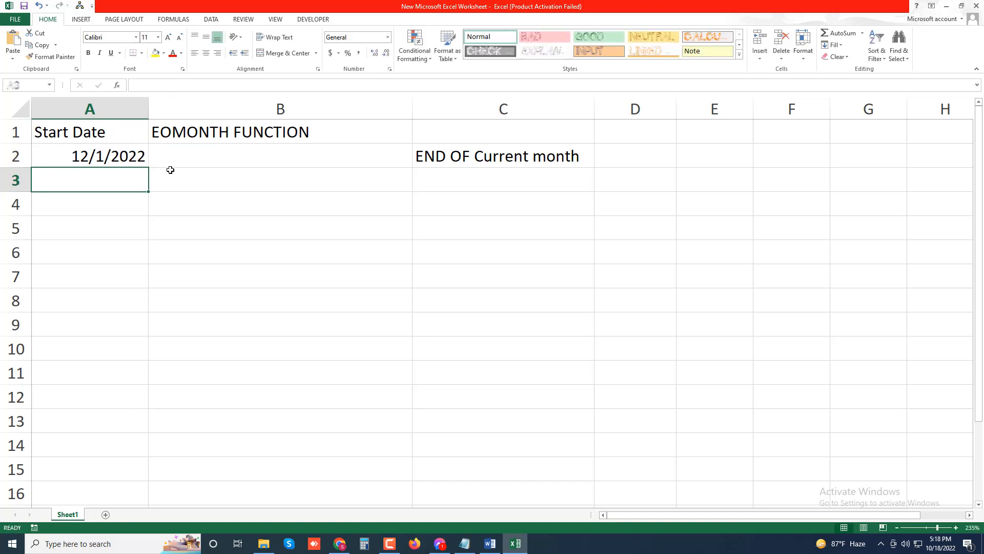
Calculate the end of the start date's month in cell B2 with the formula =EOMONTH(A2,0)
click(203, 155)
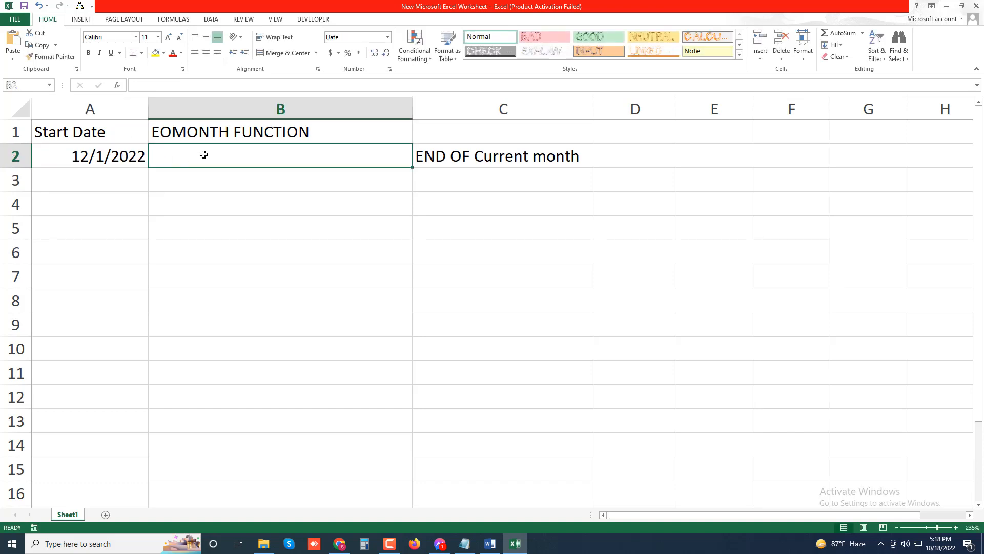
text(=EO)
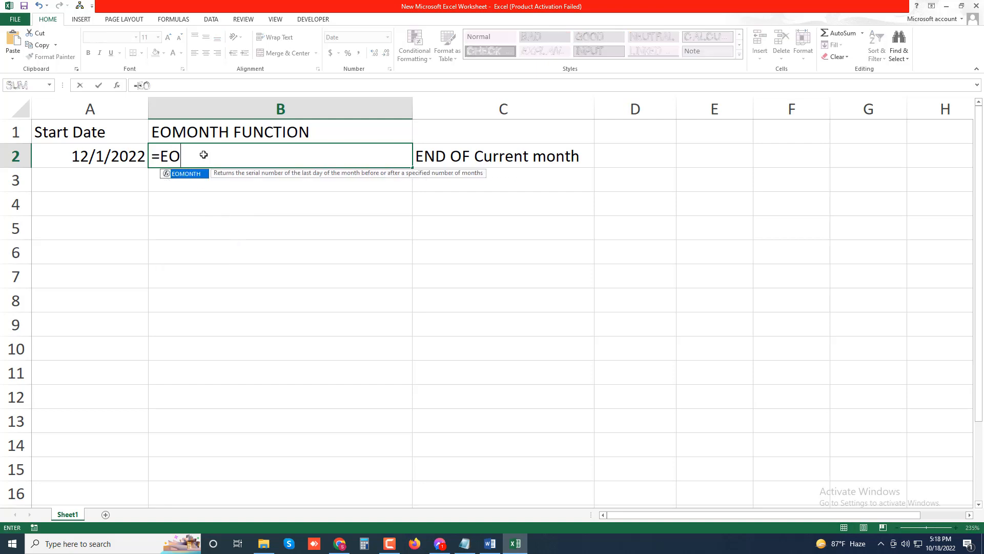
text(MONTH()
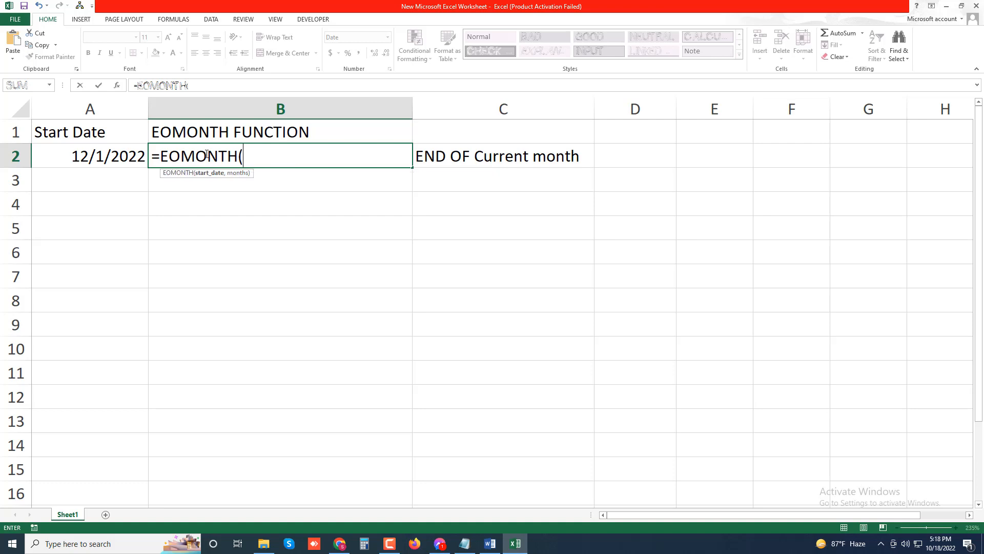
click(112, 159)
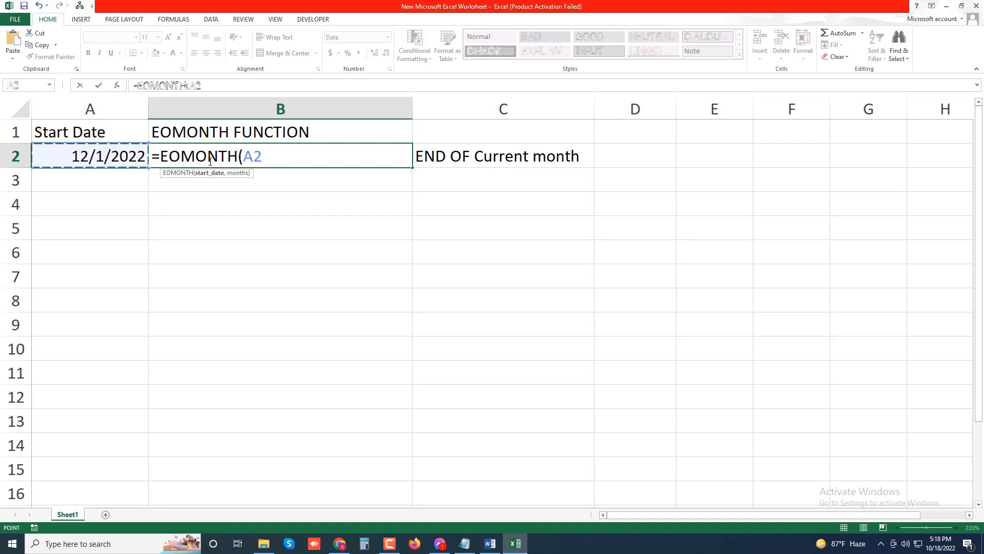
text(,)
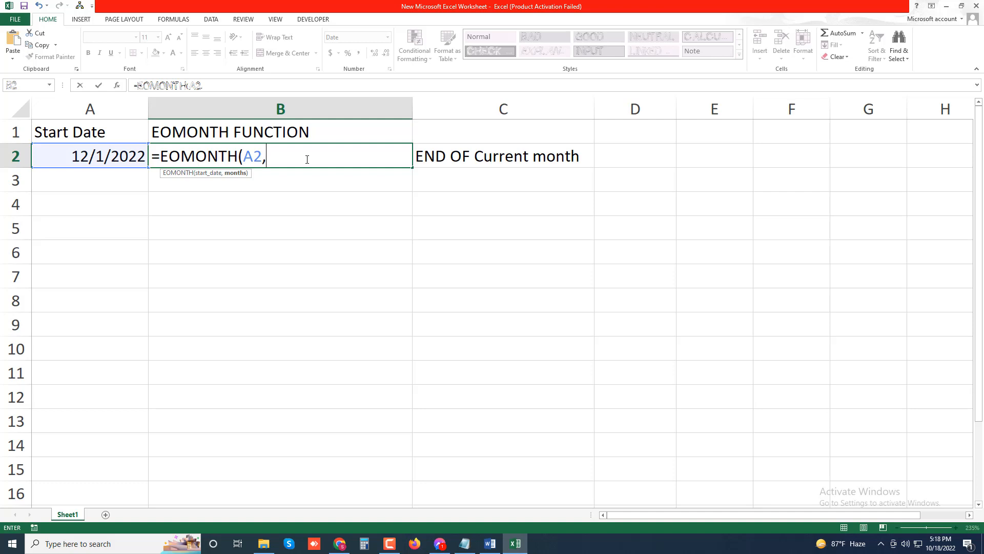
text(0)
text())
key(Return)
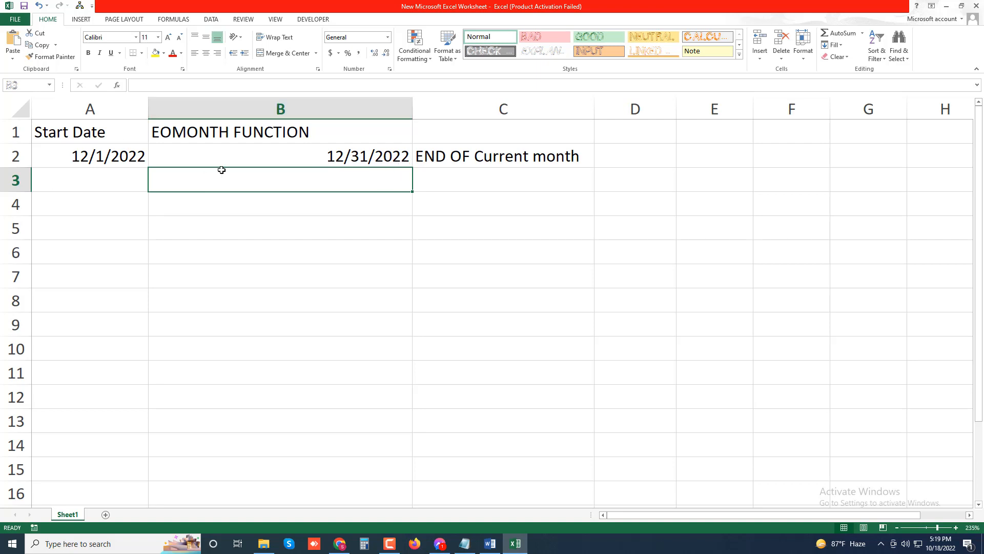
Enter a second start date, 02/3/2024, in cell A3
click(114, 176)
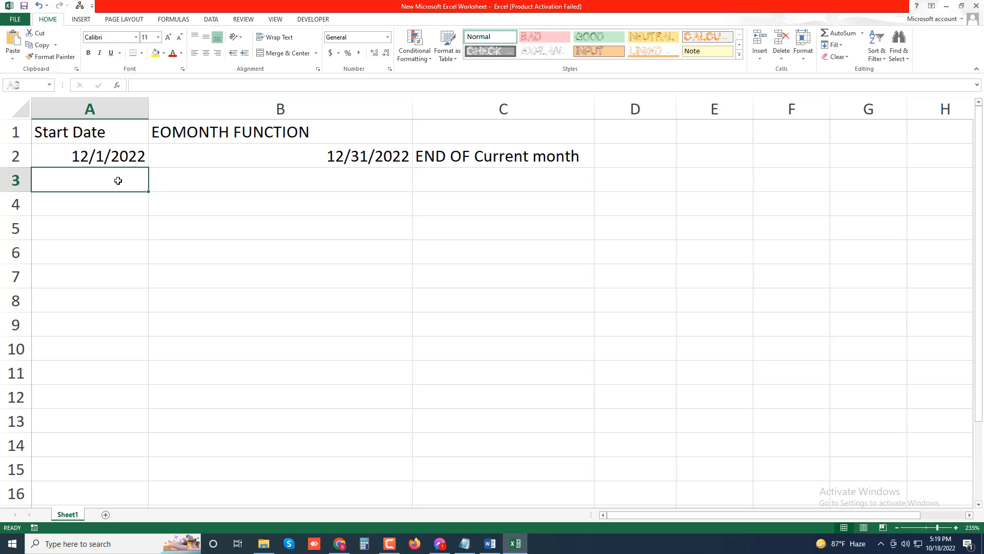
text(02)
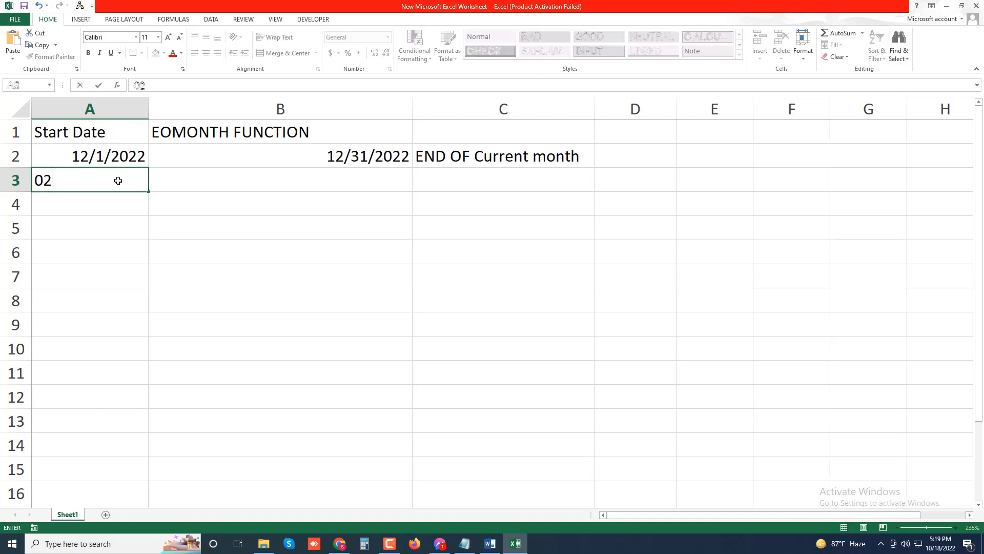
text(/3/20)
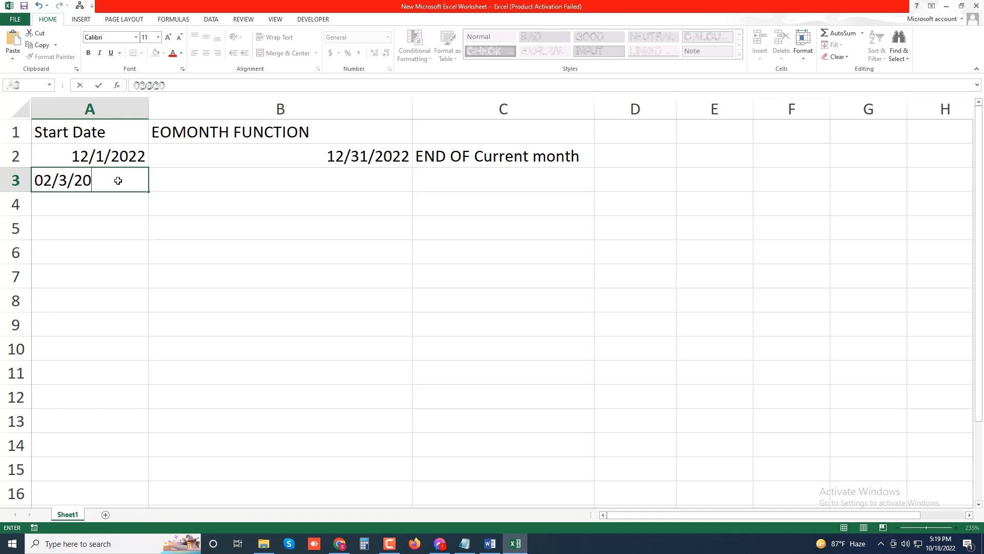
text(24)
Calculate the month end for the second start date in cell B3 with the formula =EOMONTH(A3,0)
click(185, 175)
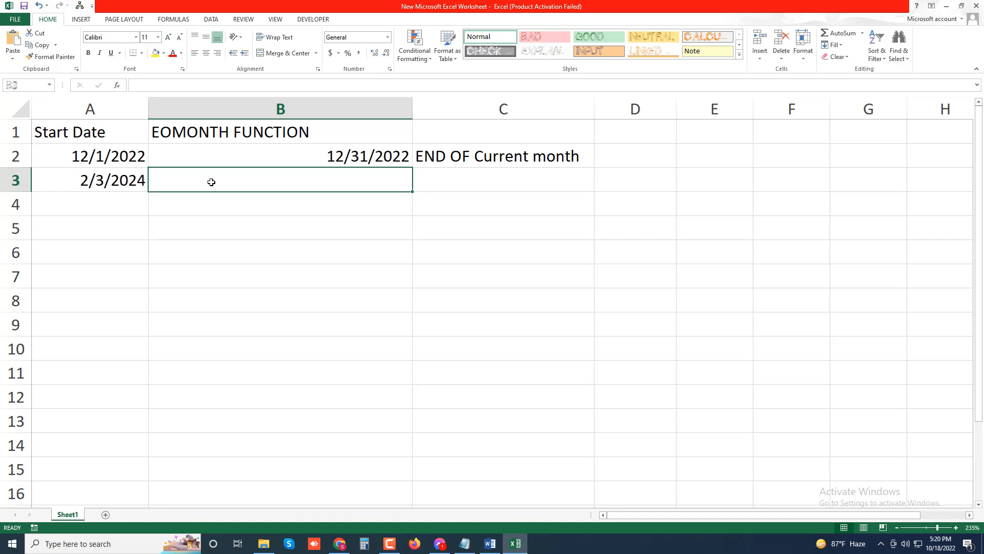
text(=)
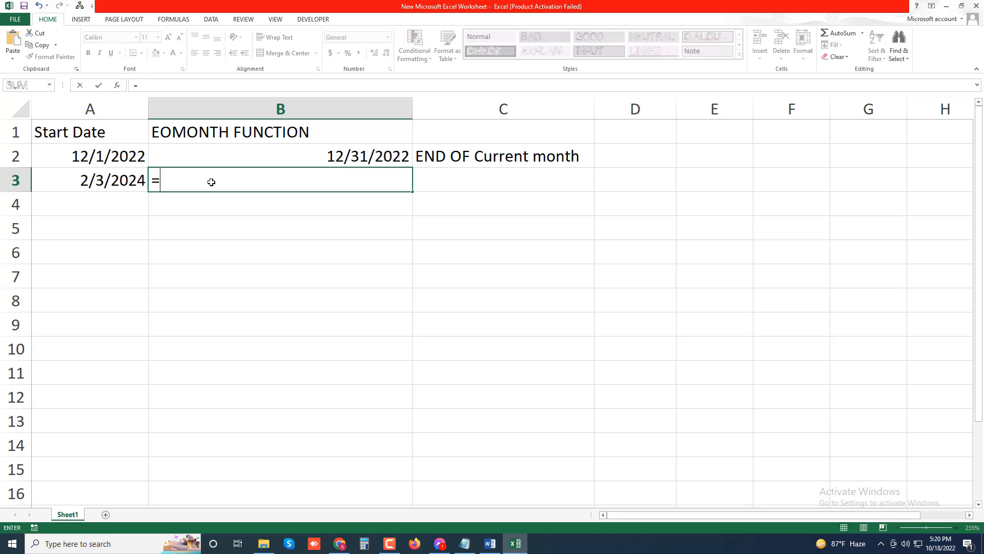
text(EOMONT)
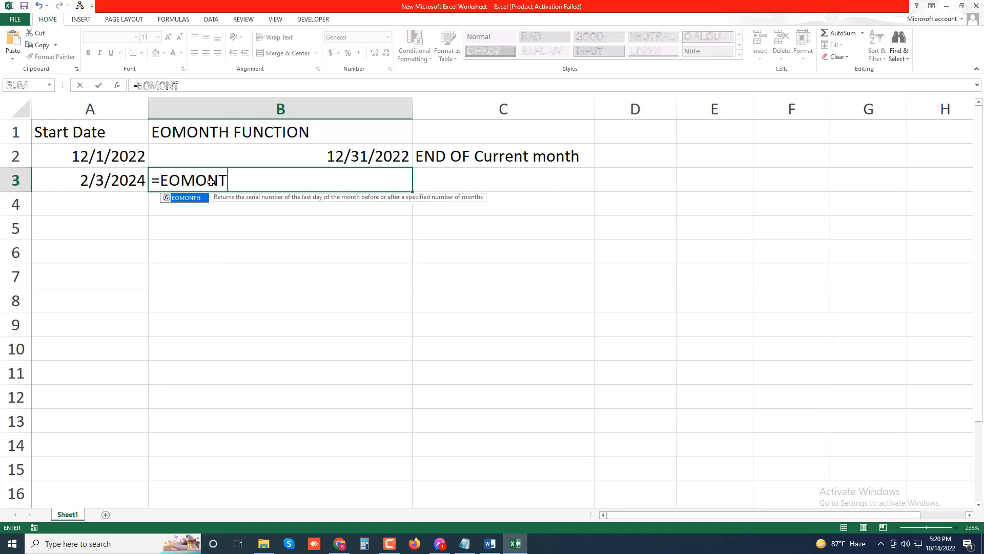
text(H()
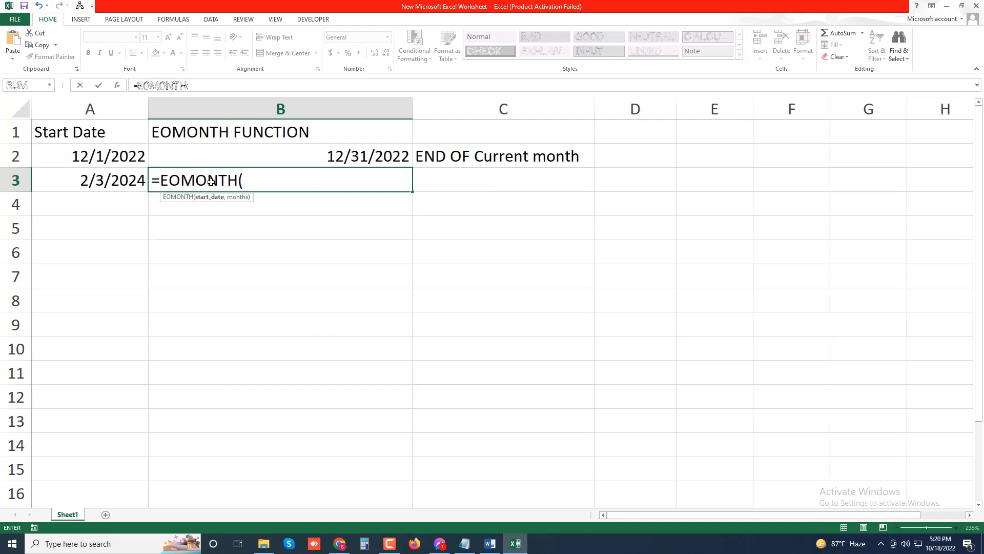
click(123, 179)
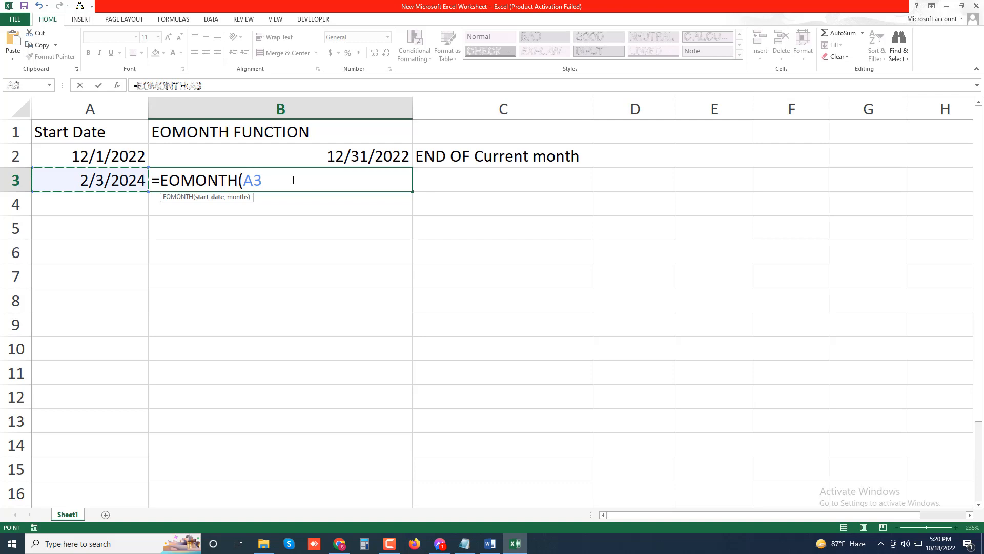
text(,)
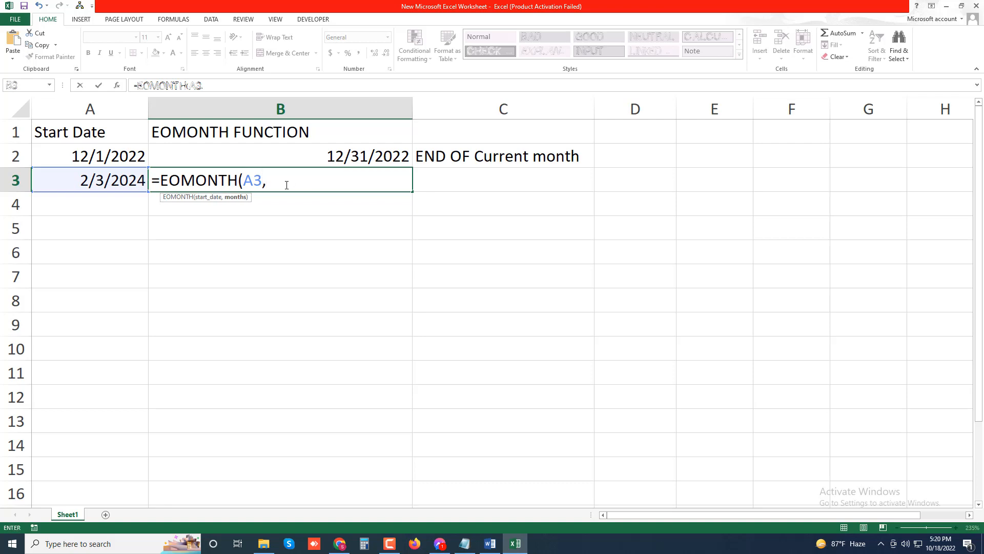
text(0))
key(Return)
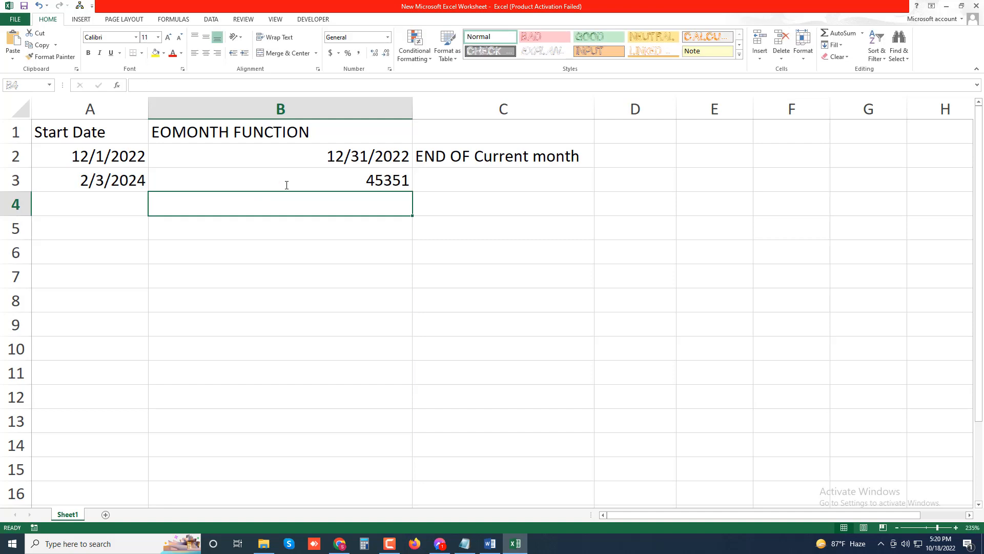